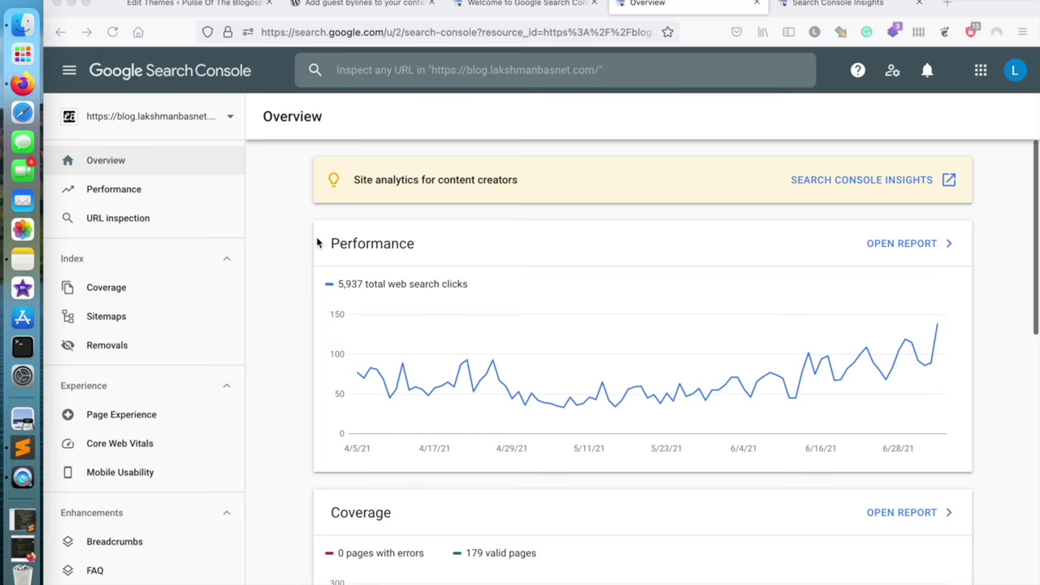
Go to the blog.lakshmanbasnet.com property's Settings and open Change of address
{"action": "scroll", "coordinate": [316, 238], "scroll_direction": "down", "scroll_amount": 2}
{"action": "scroll", "coordinate": [316, 241], "scroll_direction": "down", "scroll_amount": 4}
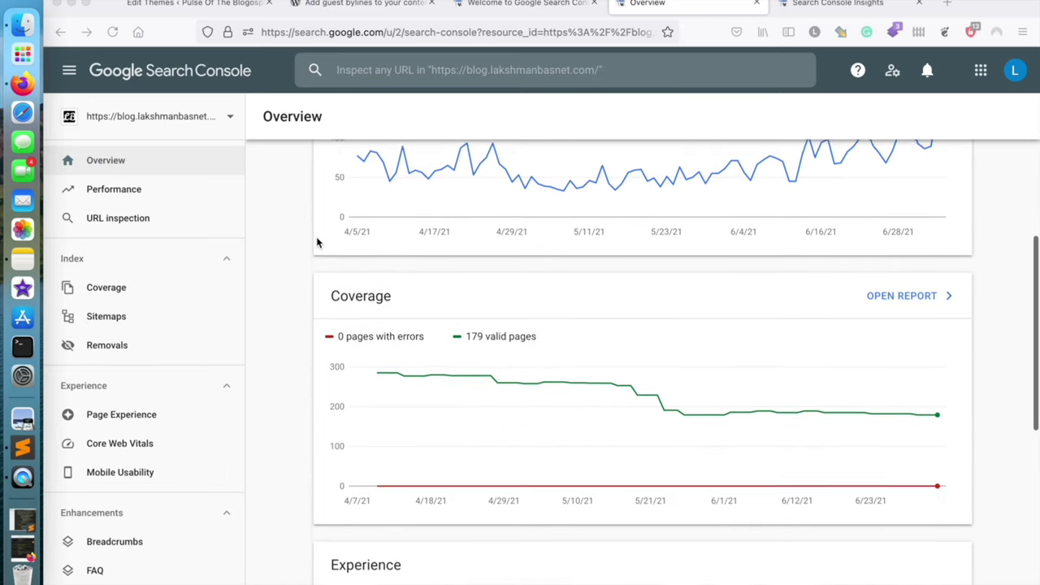
{"action": "scroll", "coordinate": [317, 242], "scroll_direction": "down", "scroll_amount": 5}
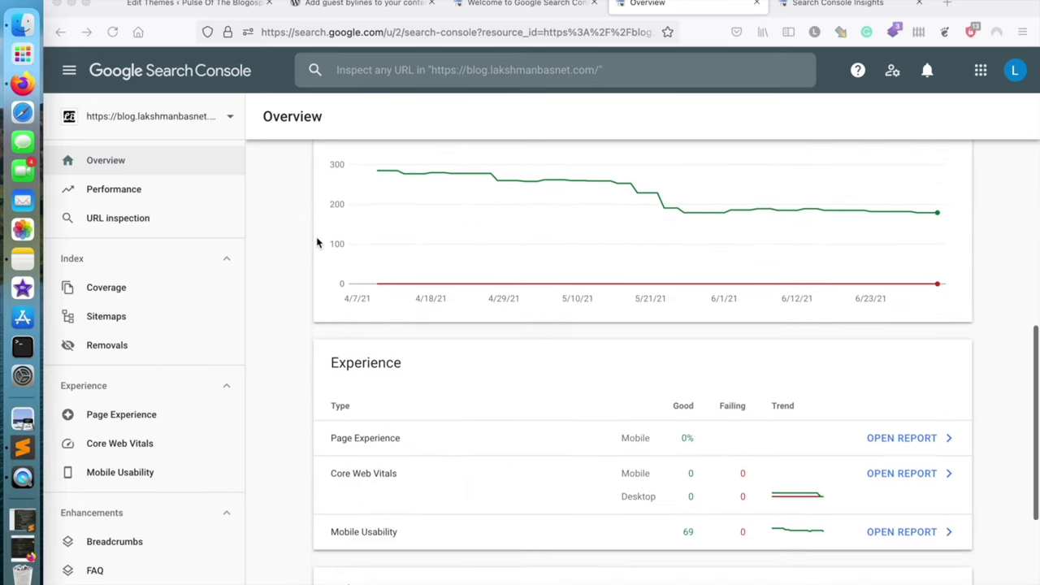
{"action": "scroll", "coordinate": [316, 238], "scroll_direction": "up", "scroll_amount": 10}
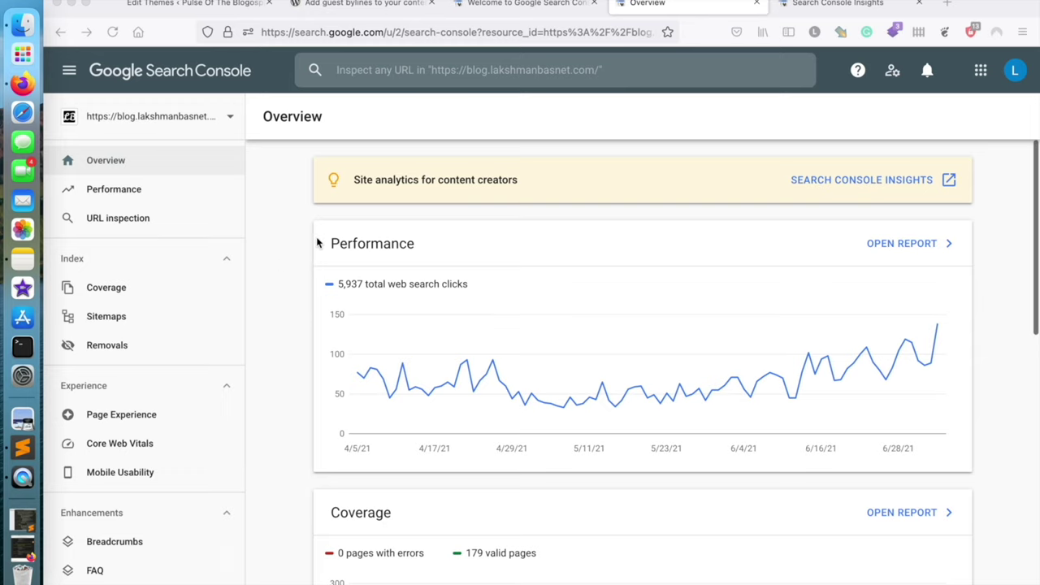
{"action": "scroll", "coordinate": [317, 241], "scroll_direction": "down", "scroll_amount": 3}
{"action": "scroll", "coordinate": [318, 241], "scroll_direction": "down", "scroll_amount": 3}
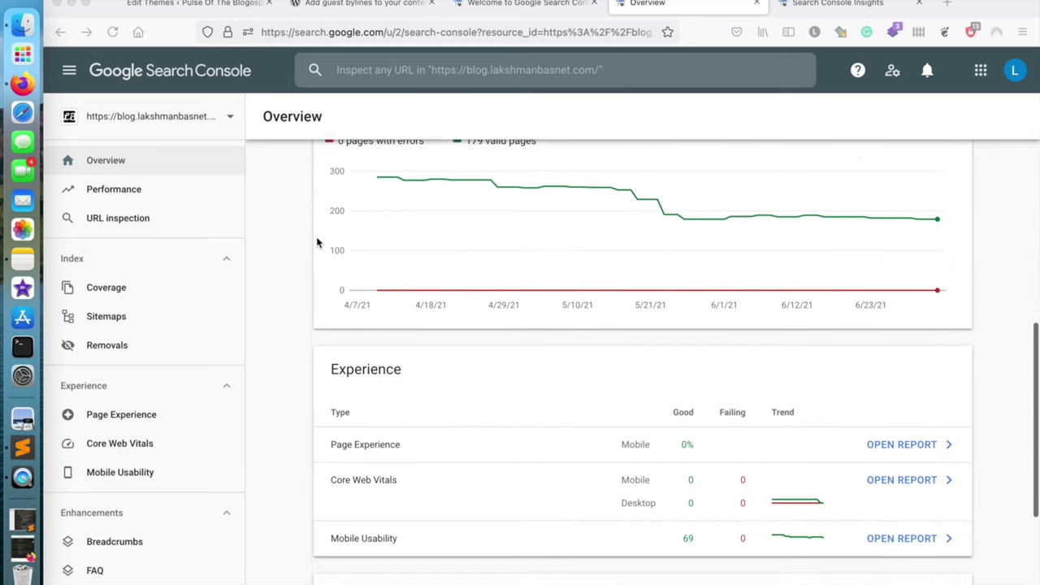
{"action": "scroll", "coordinate": [316, 237], "scroll_direction": "up", "scroll_amount": 6}
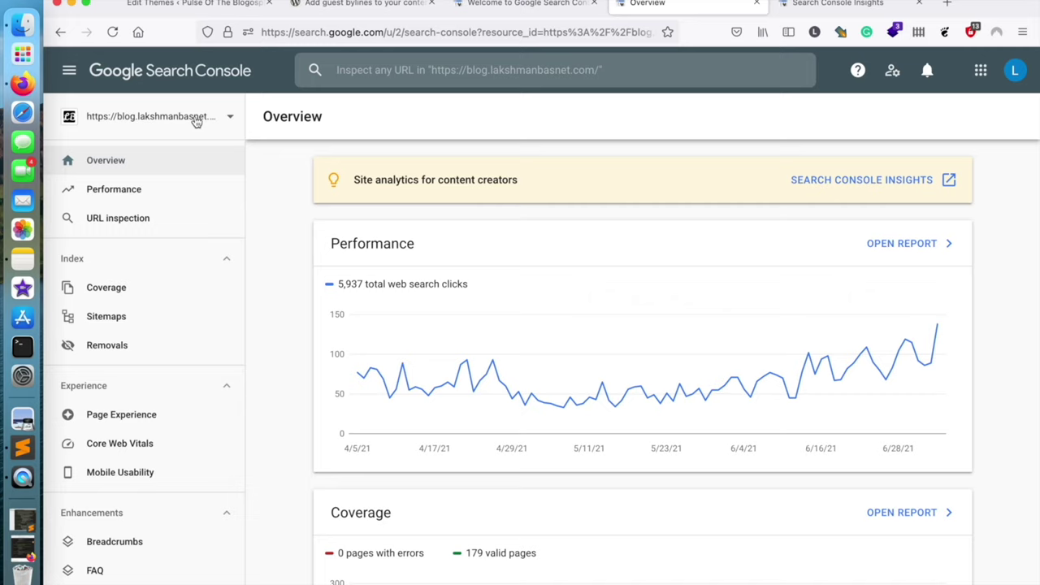
{"action": "scroll", "coordinate": [136, 504], "scroll_direction": "down", "scroll_amount": 5}
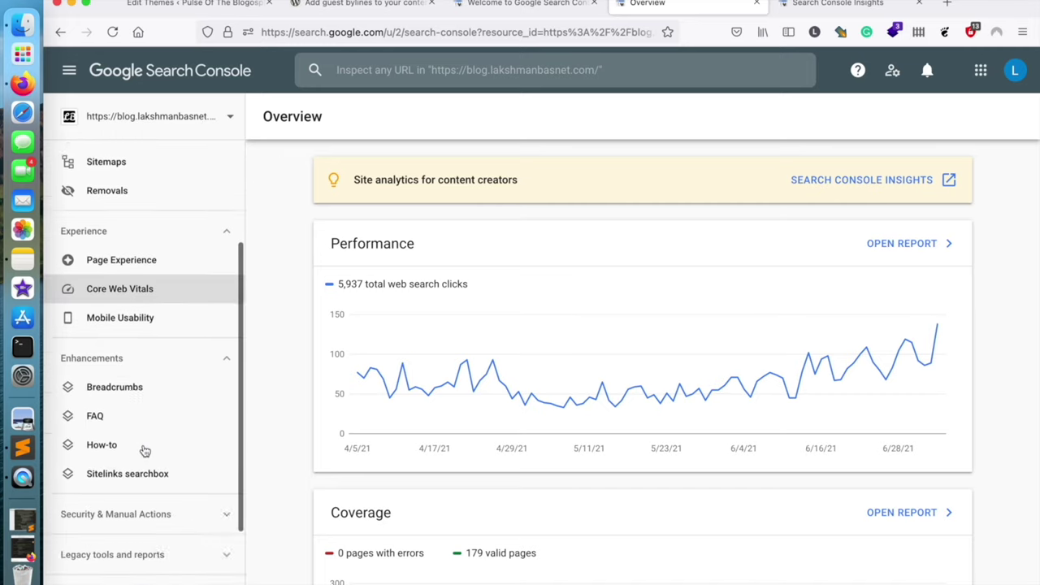
{"action": "left_click", "coordinate": [135, 493]}
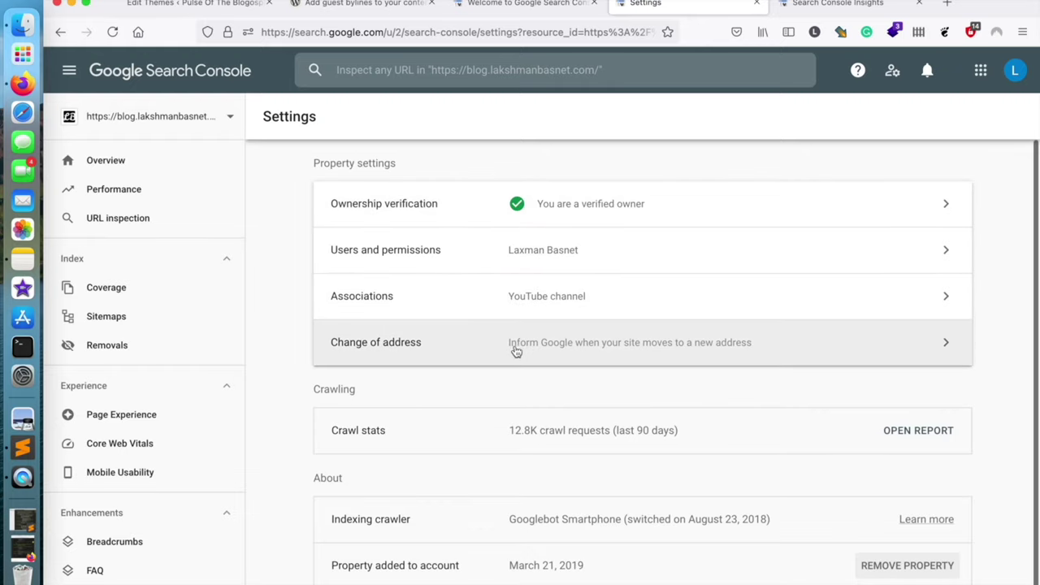
{"action": "left_click", "coordinate": [573, 346]}
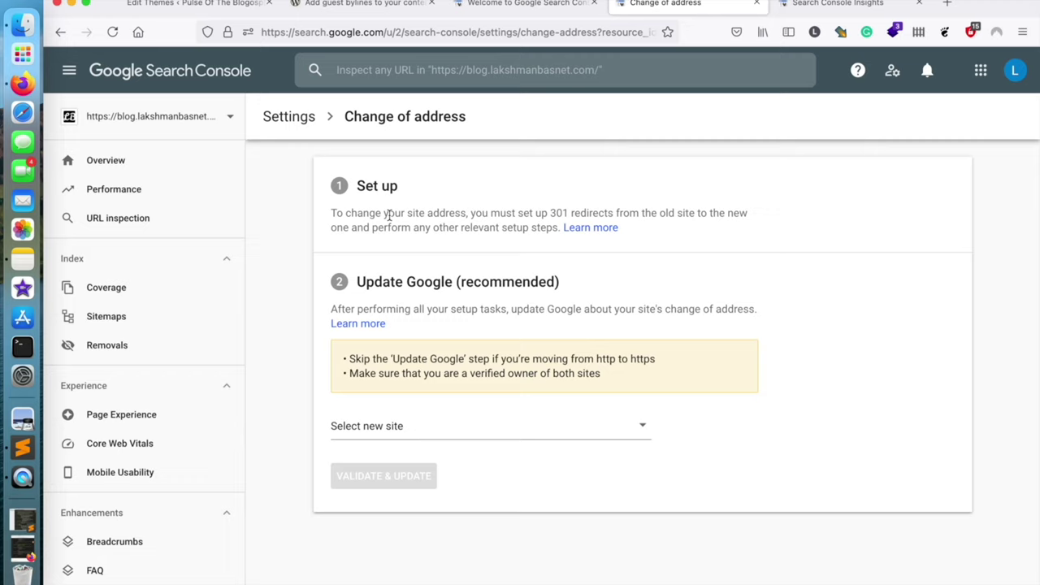
Open the Set up step's 'Learn more' site-move help article in a new tab
{"action": "left_click_drag", "start_coordinate": [343, 214], "coordinate": [601, 213]}
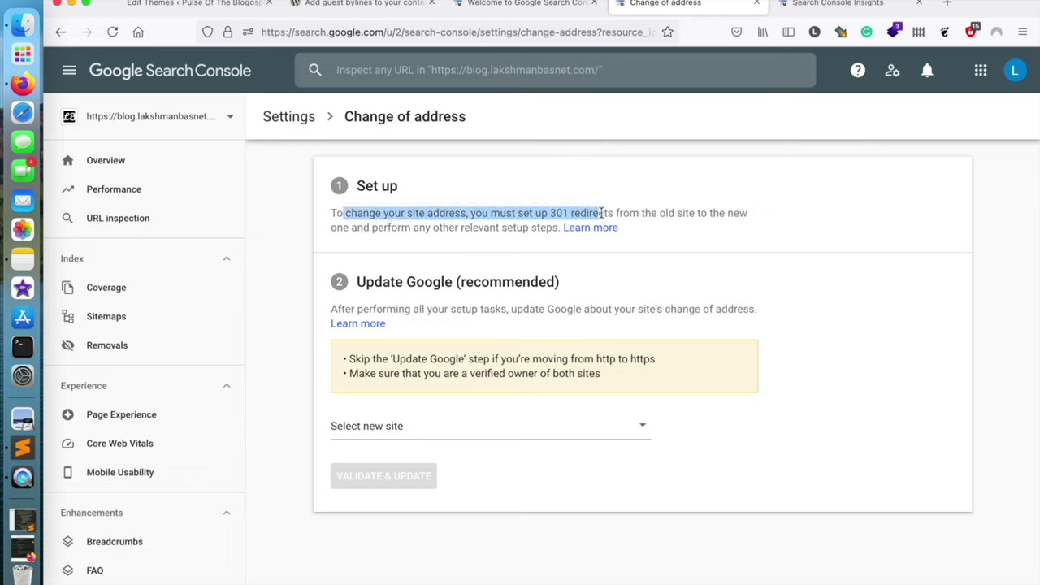
{"action": "left_click", "coordinate": [519, 226]}
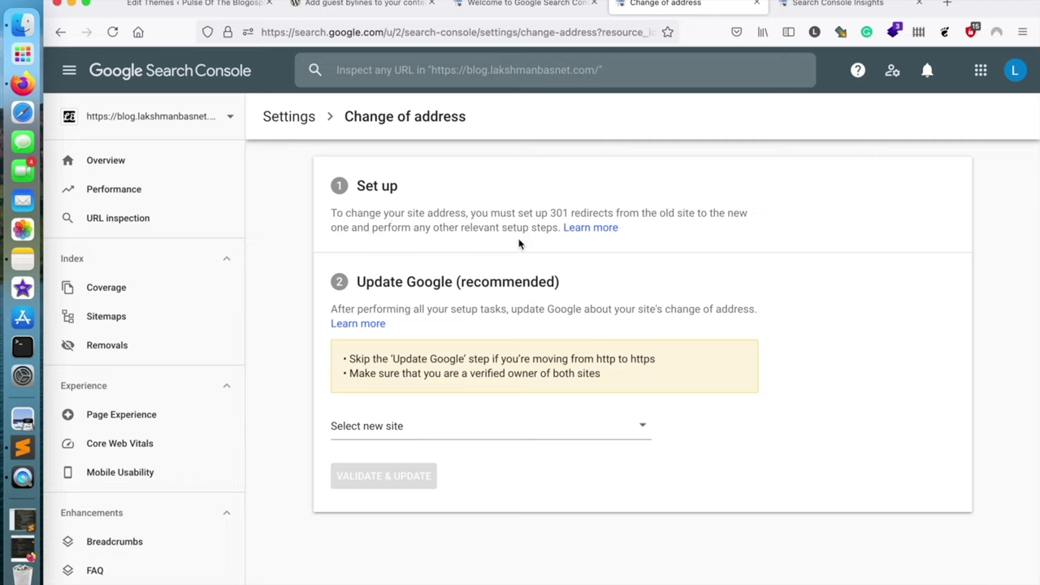
{"action": "right_click", "coordinate": [577, 234]}
{"action": "left_click", "coordinate": [597, 240]}
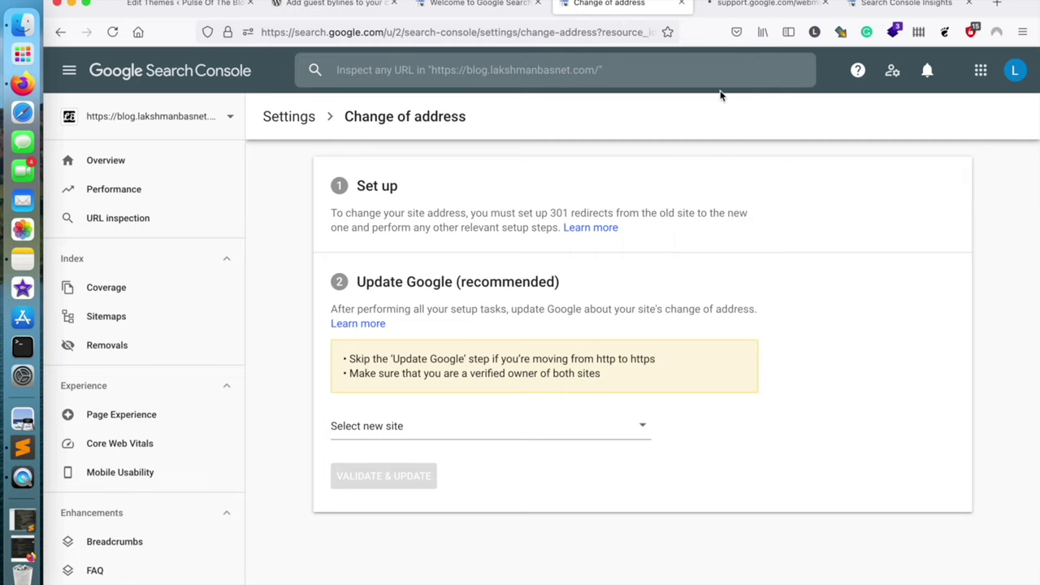
{"action": "left_click", "coordinate": [734, 6]}
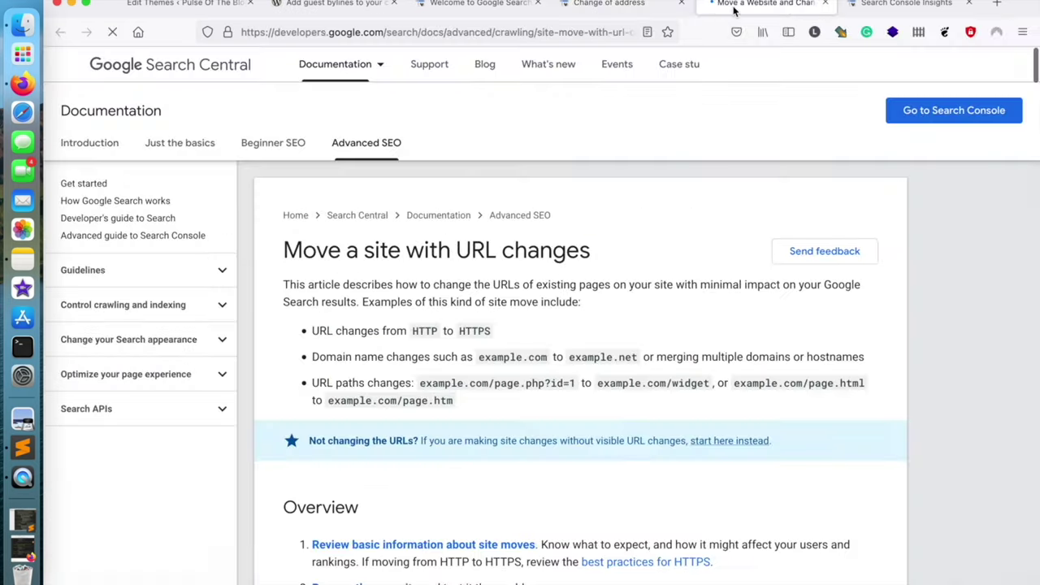
{"action": "scroll", "coordinate": [627, 271], "scroll_direction": "down", "scroll_amount": 2}
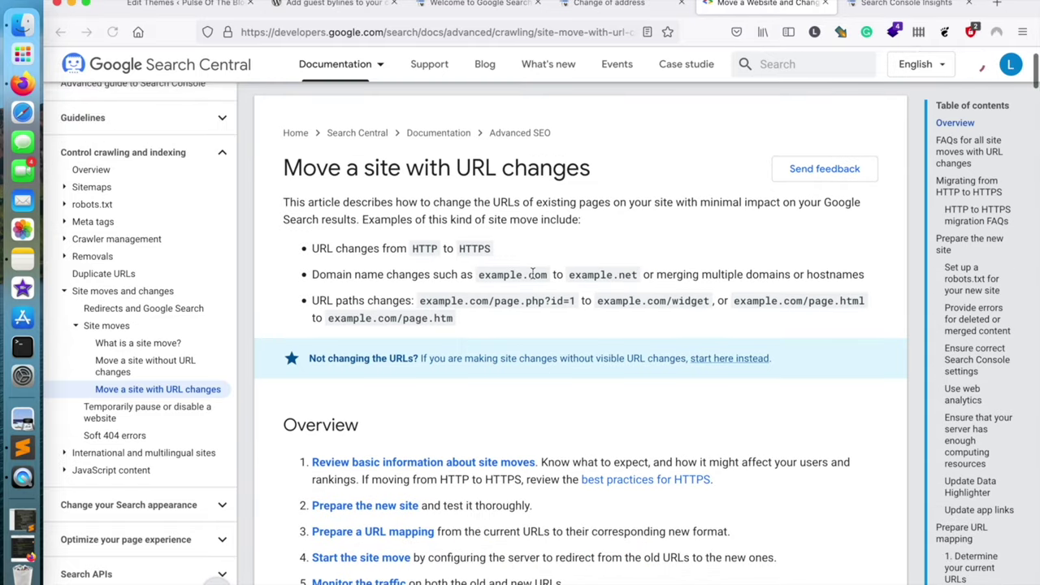
{"action": "scroll", "coordinate": [551, 279], "scroll_direction": "down", "scroll_amount": 2}
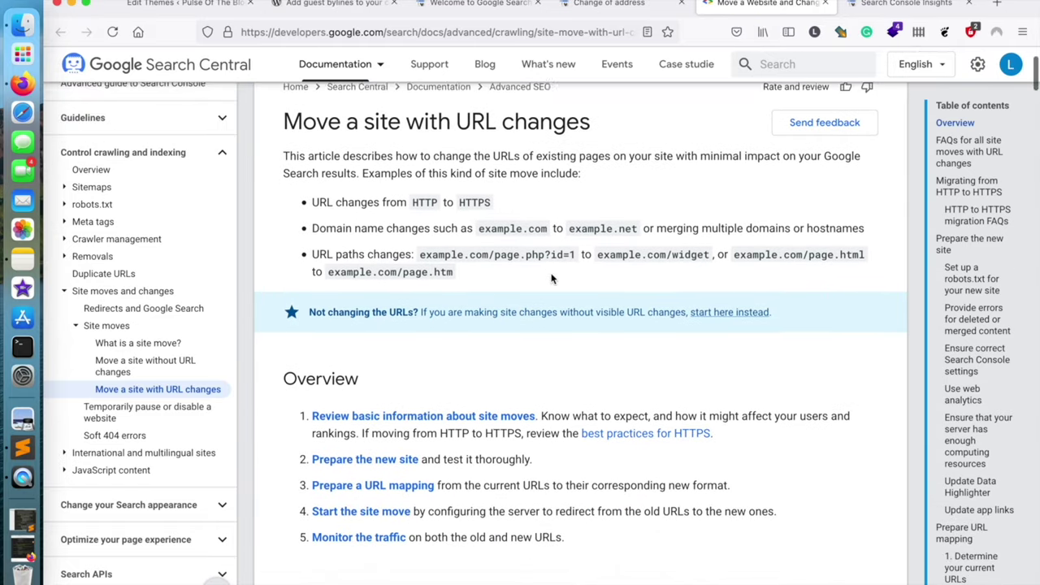
{"action": "scroll", "coordinate": [551, 278], "scroll_direction": "down", "scroll_amount": 6}
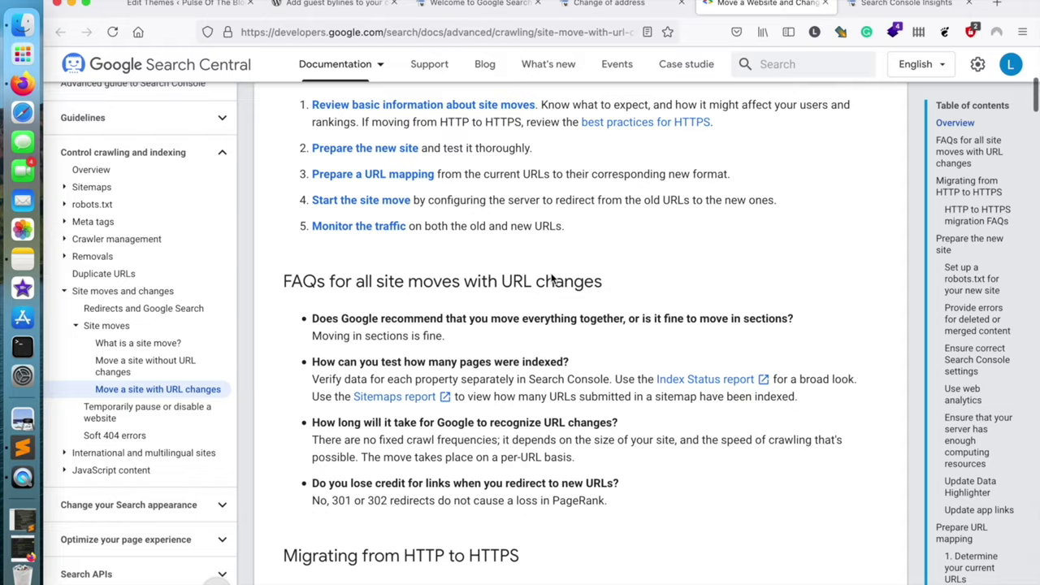
{"action": "scroll", "coordinate": [550, 279], "scroll_direction": "down", "scroll_amount": 6}
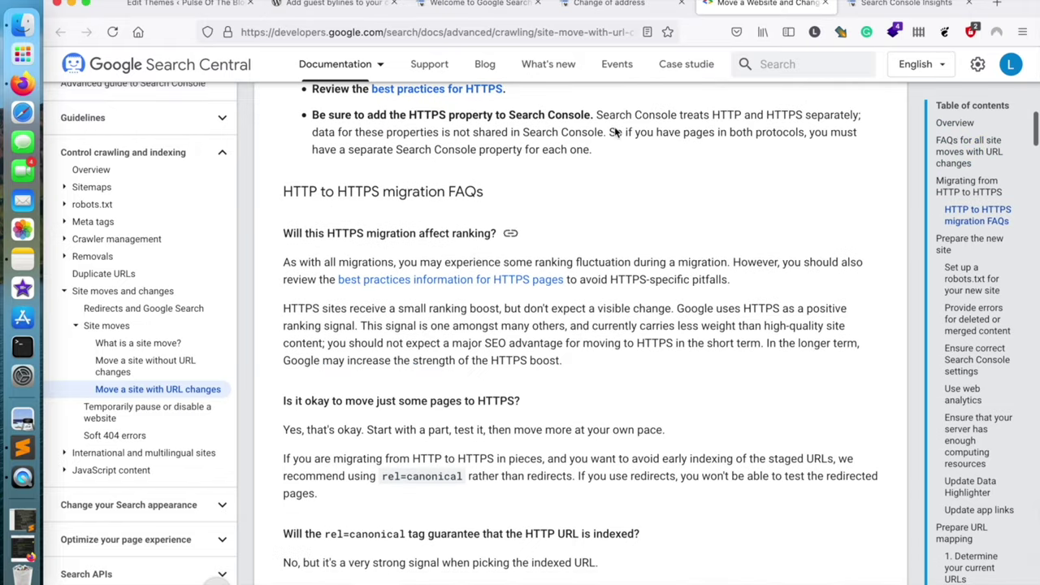
{"action": "left_click", "coordinate": [632, 13]}
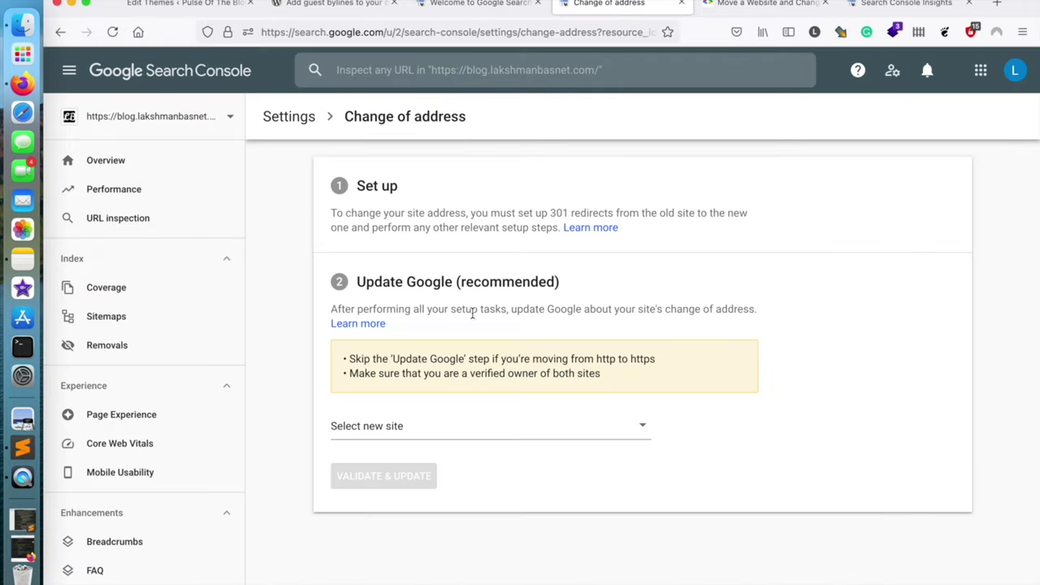
Choose lakshmanbasnet.com as the new site and run Validate & Update
{"action": "left_click", "coordinate": [514, 428]}
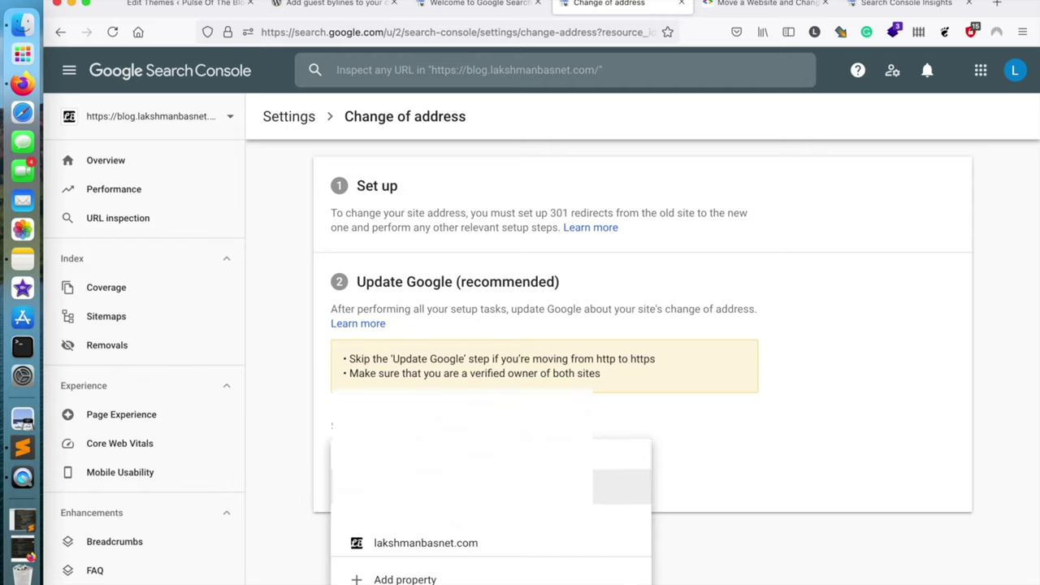
{"action": "triple_click", "coordinate": [473, 376]}
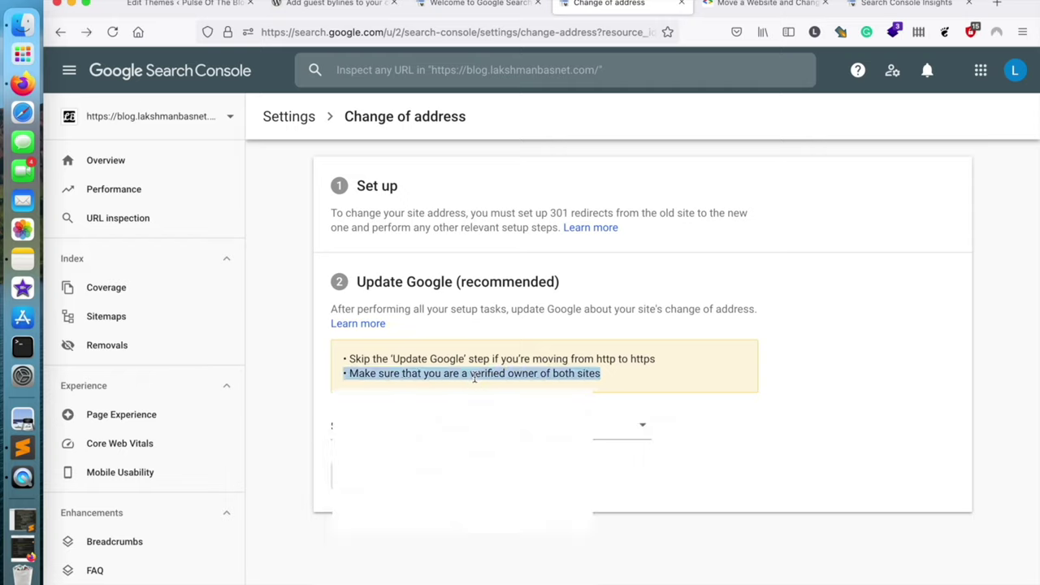
{"action": "left_click", "coordinate": [514, 427]}
{"action": "scroll", "coordinate": [488, 504], "scroll_direction": "down", "scroll_amount": 1}
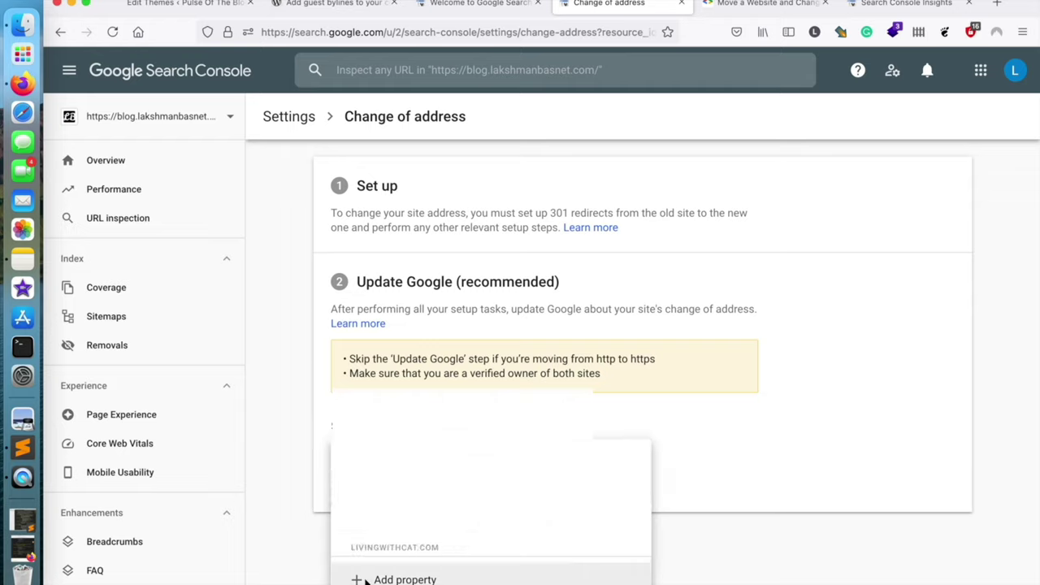
{"action": "left_click", "coordinate": [406, 528]}
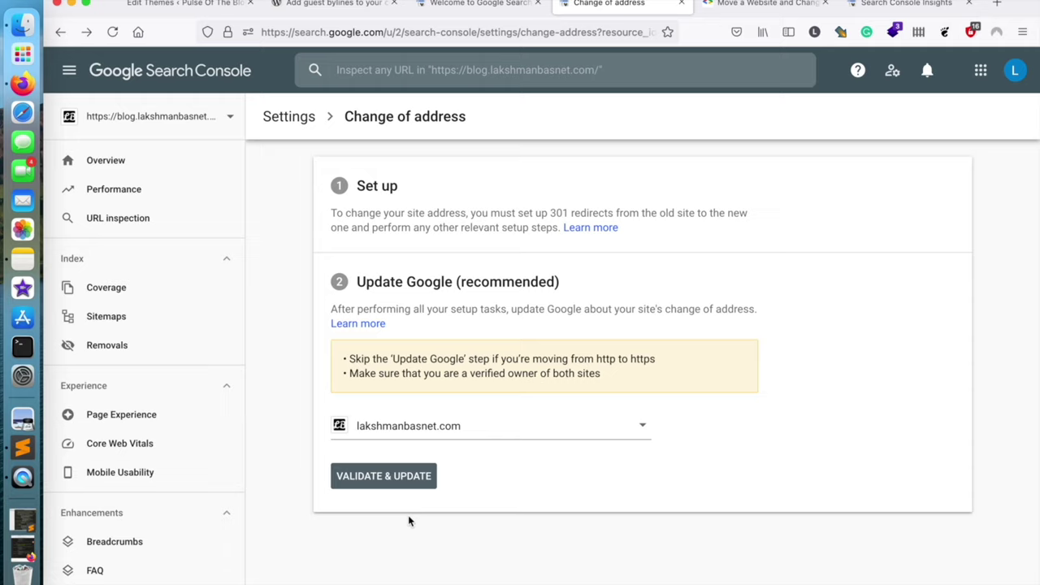
{"action": "left_click", "coordinate": [412, 481]}
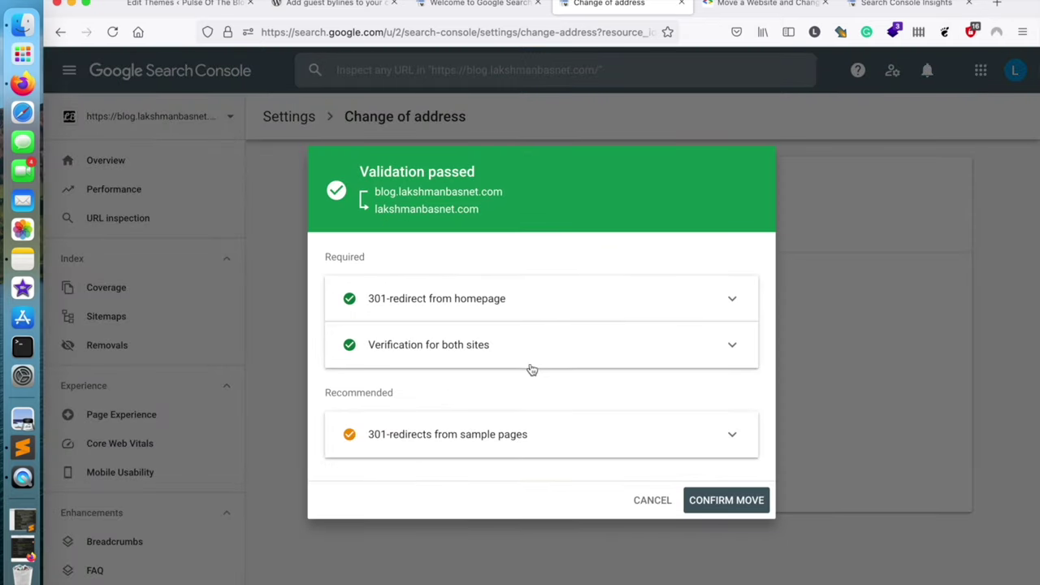
Review the homepage redirect, ownership and sample page checks, then confirm the move to lakshmanbasnet.com
{"action": "left_click", "coordinate": [542, 306]}
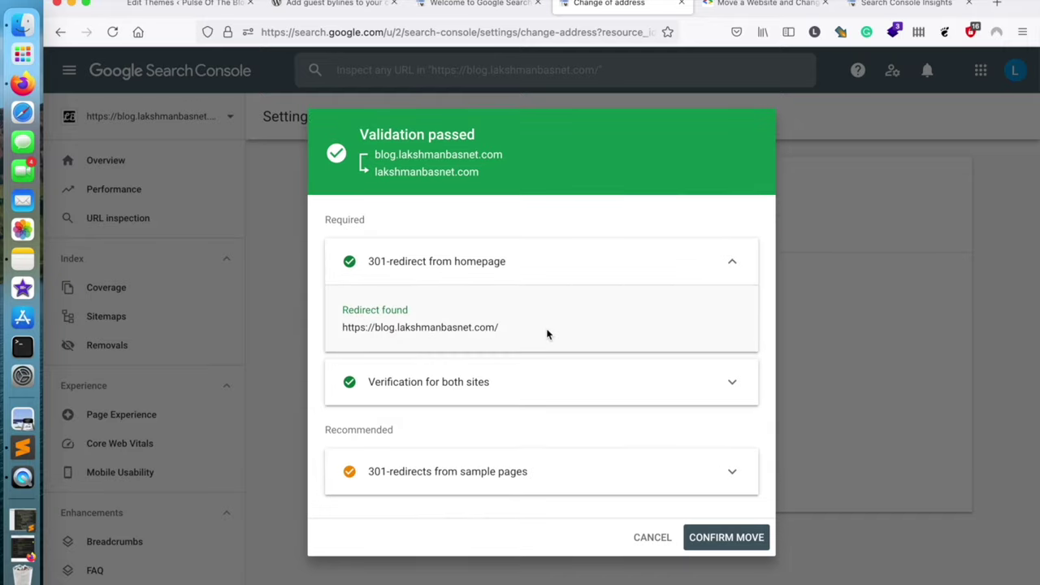
{"action": "left_click", "coordinate": [544, 381]}
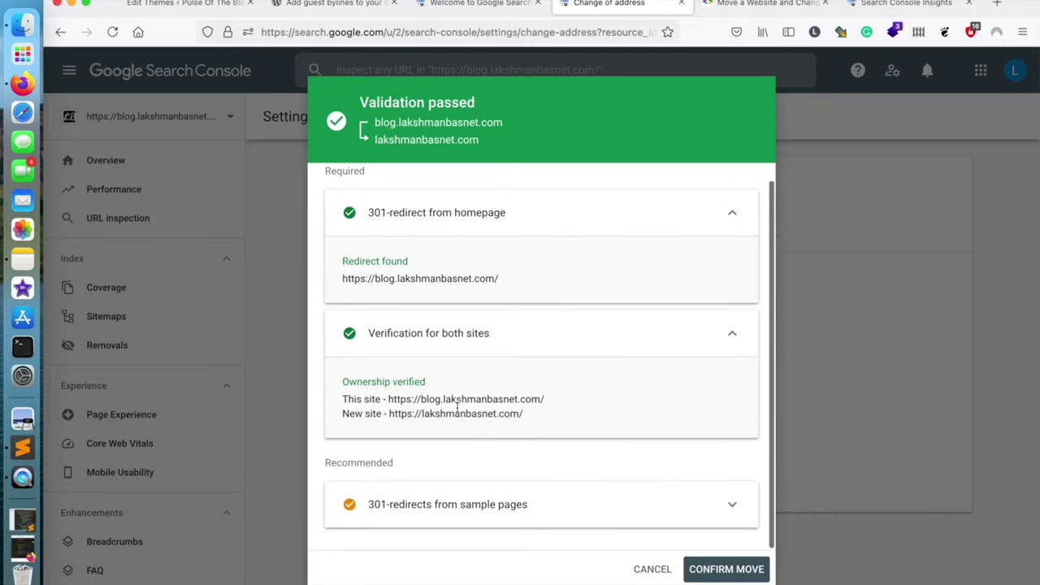
{"action": "left_click_drag", "start_coordinate": [537, 420], "coordinate": [335, 400]}
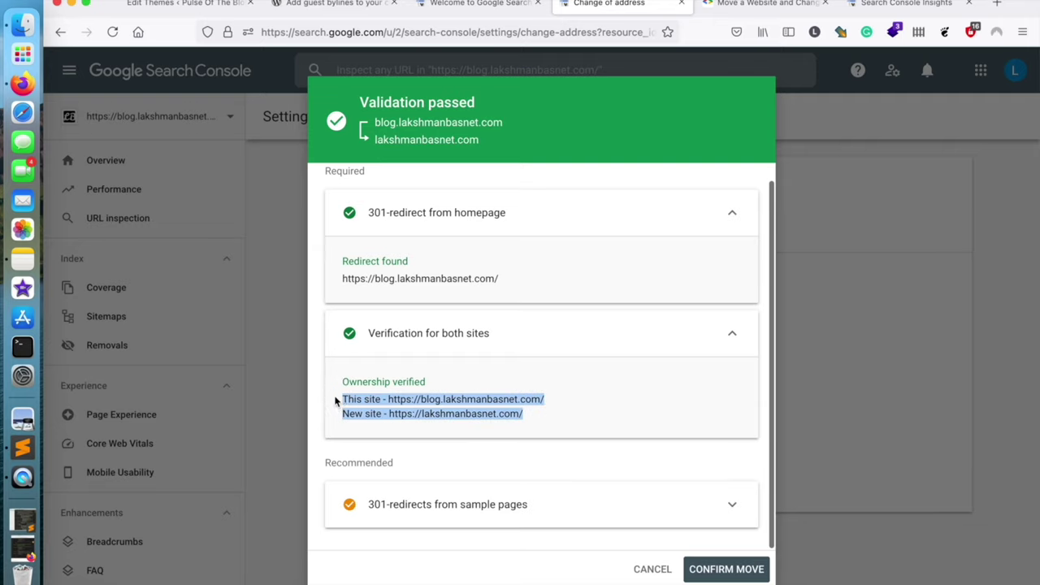
{"action": "left_click", "coordinate": [416, 410]}
{"action": "left_click", "coordinate": [483, 513]}
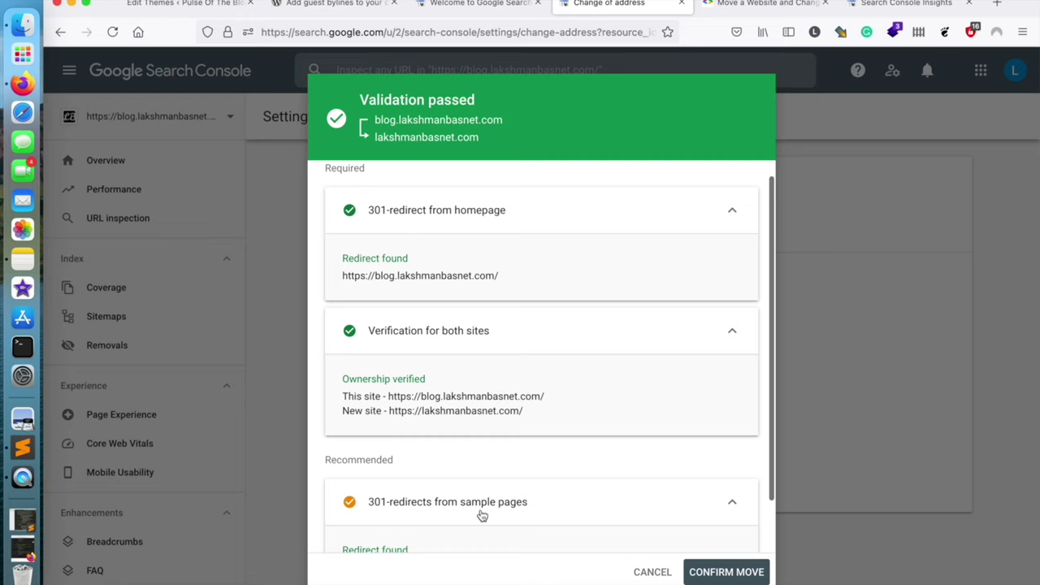
{"action": "scroll", "coordinate": [481, 410], "scroll_direction": "down", "scroll_amount": 3}
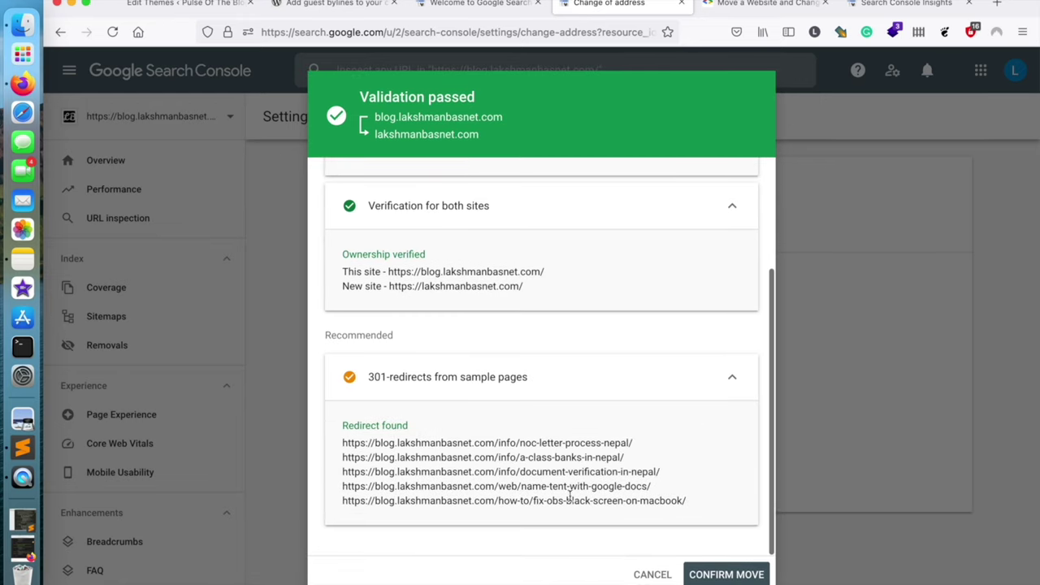
{"action": "left_click", "coordinate": [710, 573]}
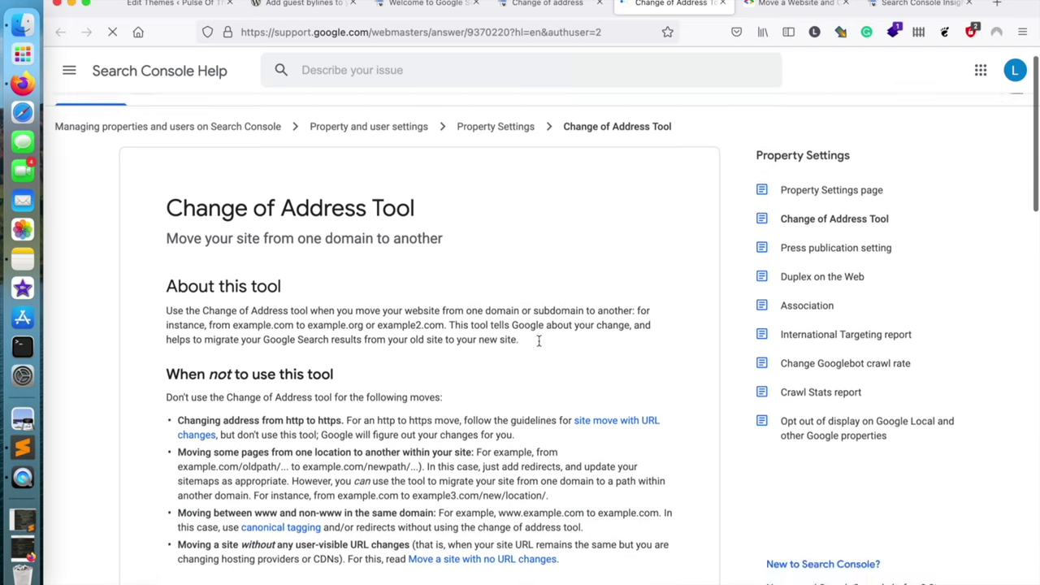
Expand 'What happens when I run this tool?' and read about emphasizing the new site
{"action": "scroll", "coordinate": [538, 341], "scroll_direction": "down", "scroll_amount": 5}
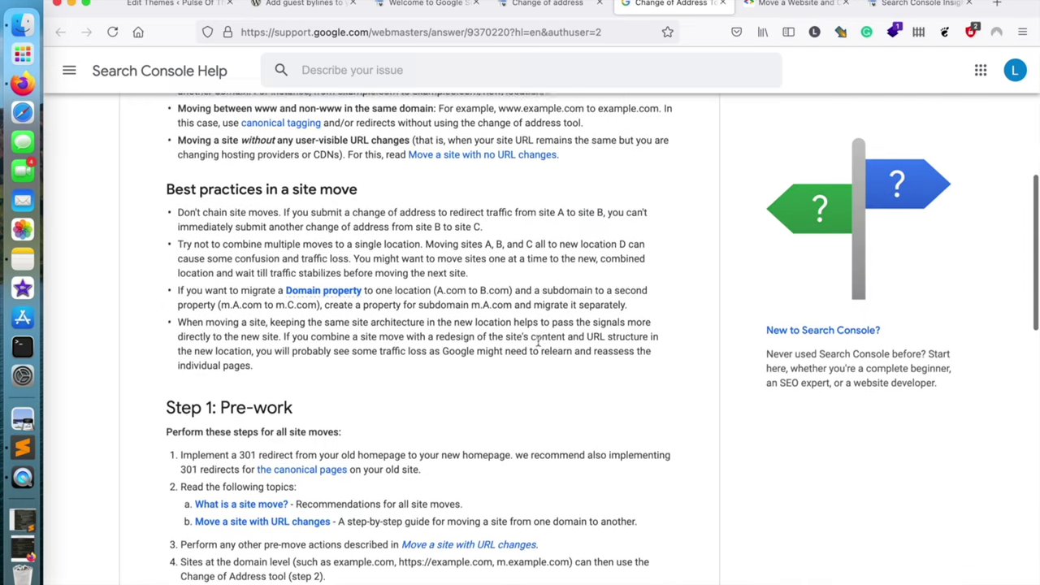
{"action": "scroll", "coordinate": [538, 346], "scroll_direction": "down", "scroll_amount": 10}
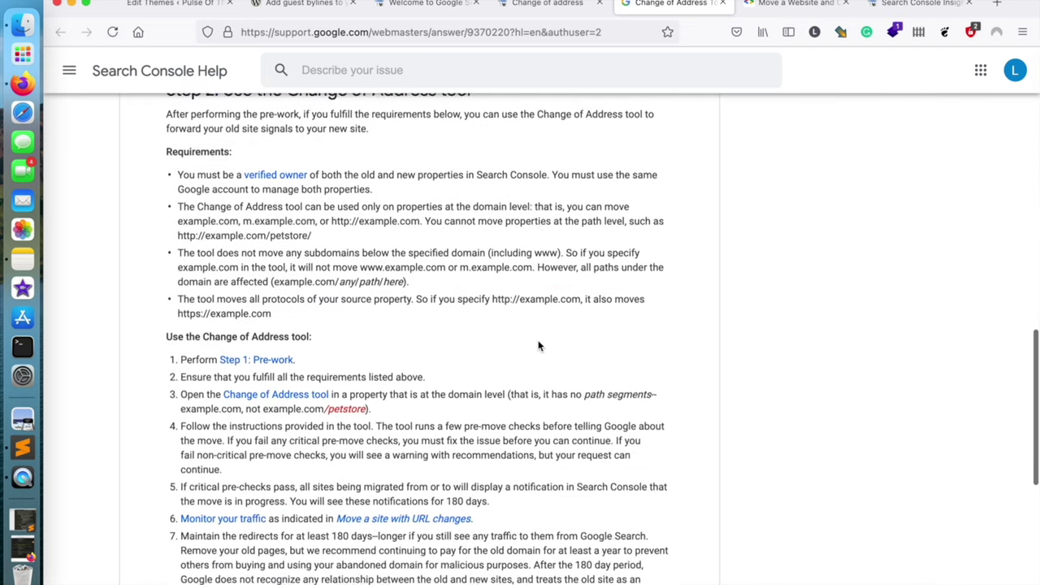
{"action": "scroll", "coordinate": [538, 346], "scroll_direction": "down", "scroll_amount": 1}
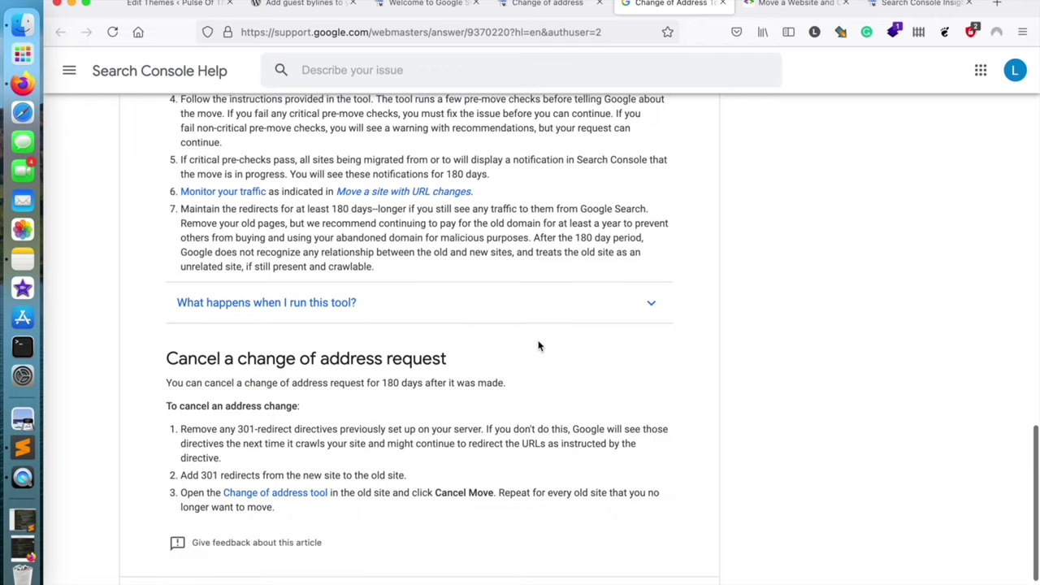
{"action": "left_click", "coordinate": [536, 313]}
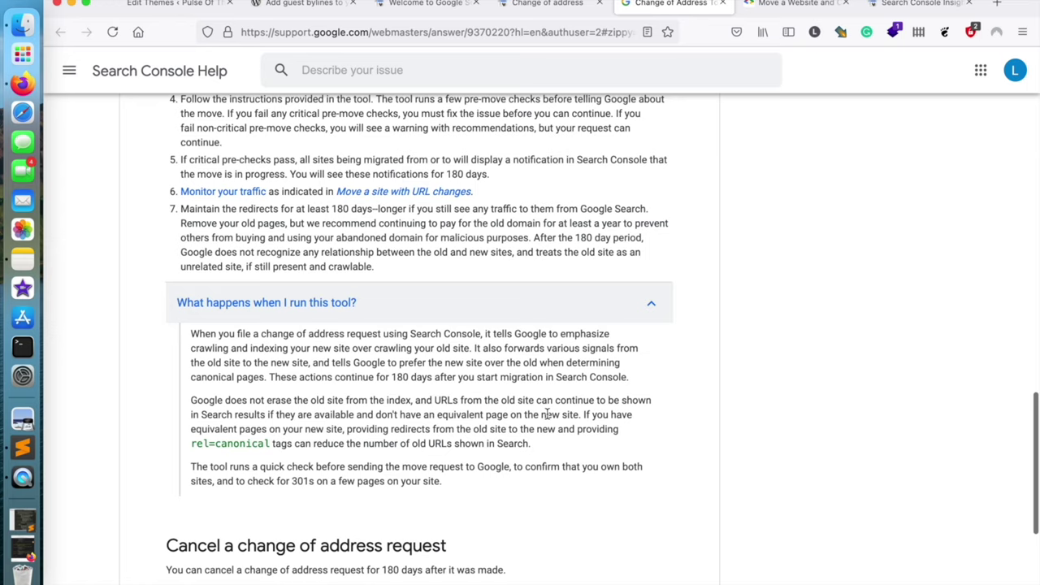
{"action": "left_click_drag", "start_coordinate": [486, 334], "coordinate": [603, 347]}
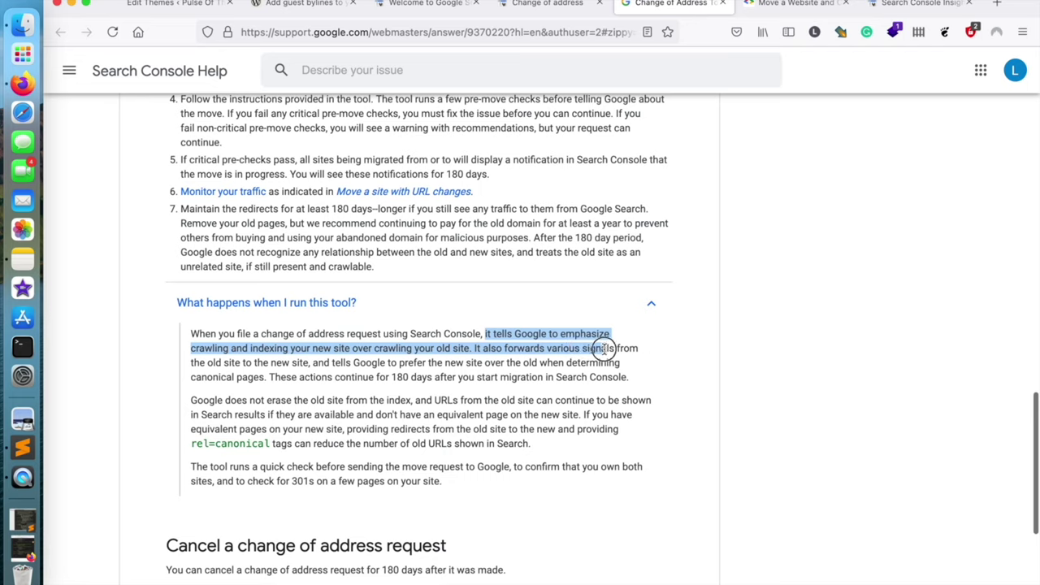
{"action": "left_click", "coordinate": [621, 375]}
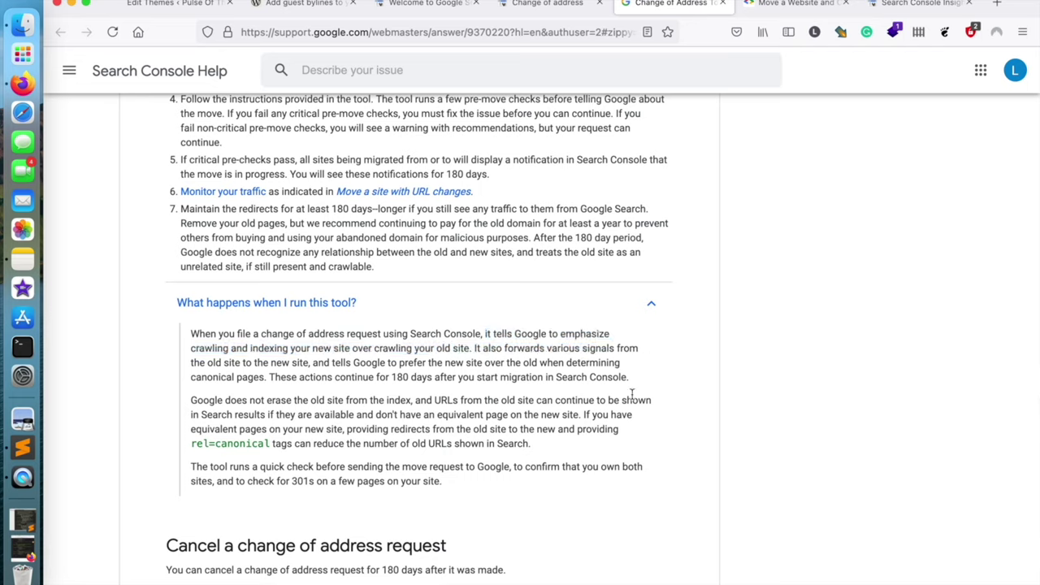
Read the sections on the 180-day period and old URLs staying indexed
{"action": "scroll", "coordinate": [631, 395], "scroll_direction": "down", "scroll_amount": 3}
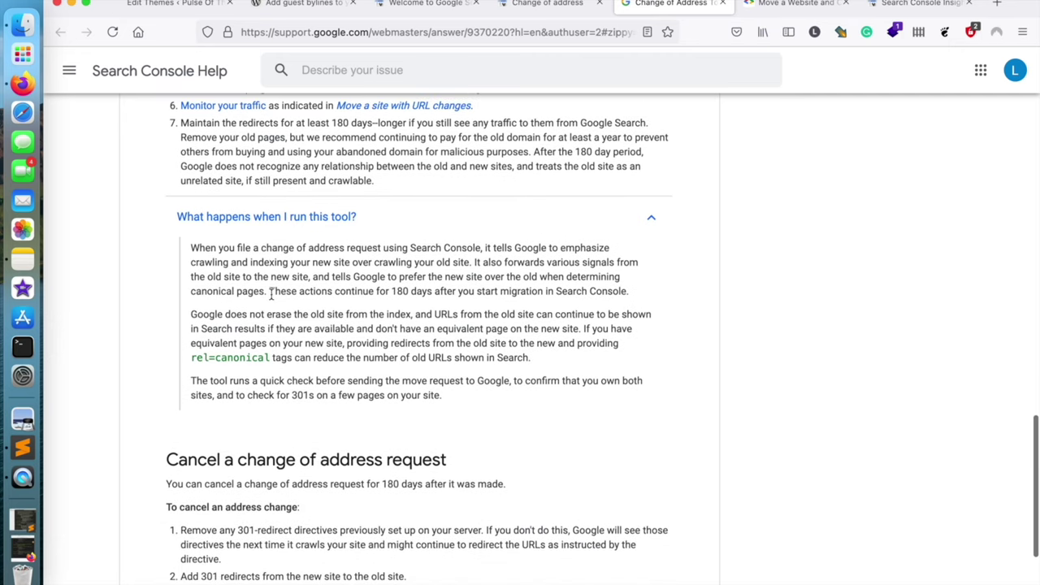
{"action": "left_click_drag", "start_coordinate": [270, 292], "coordinate": [591, 298]}
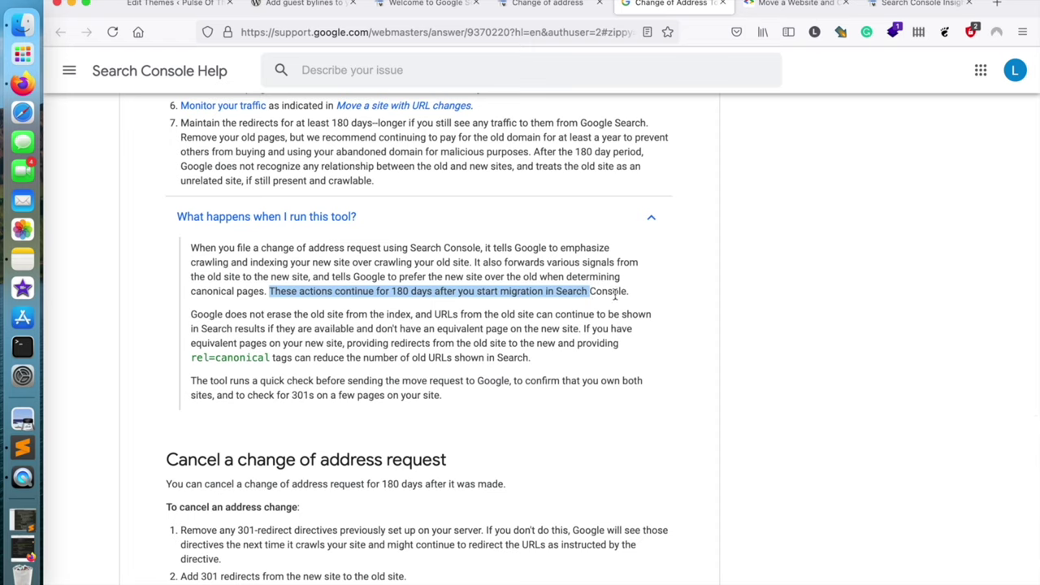
{"action": "triple_click", "coordinate": [617, 292]}
{"action": "left_click", "coordinate": [582, 307]}
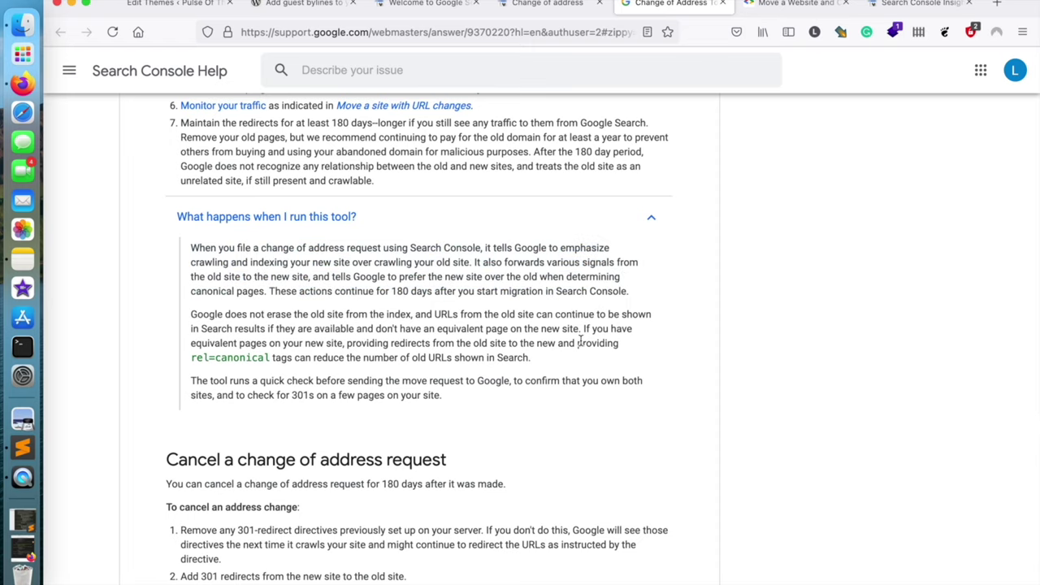
{"action": "scroll", "coordinate": [580, 342], "scroll_direction": "down", "scroll_amount": 2}
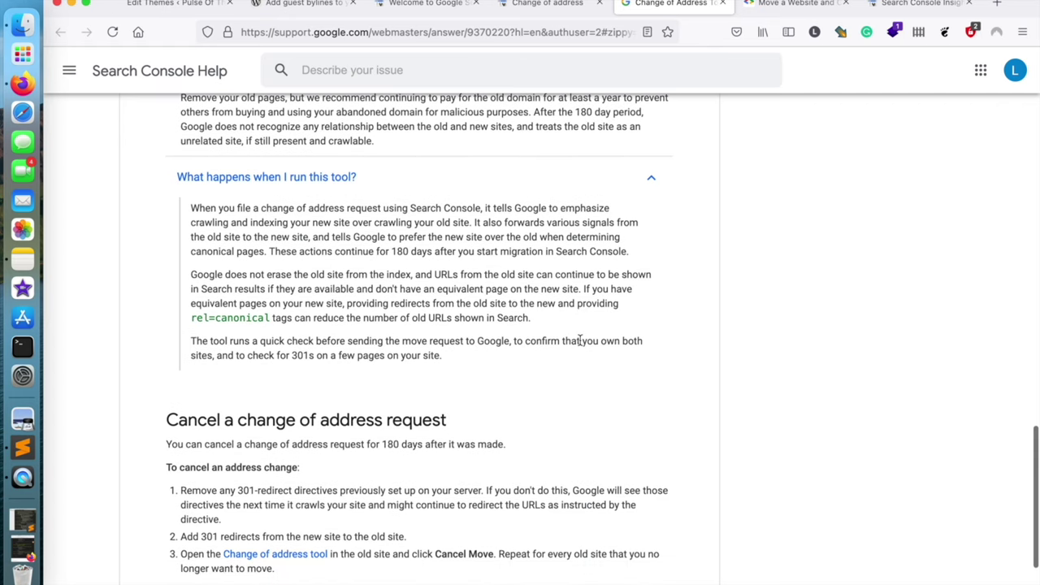
{"action": "scroll", "coordinate": [580, 342], "scroll_direction": "down", "scroll_amount": 1}
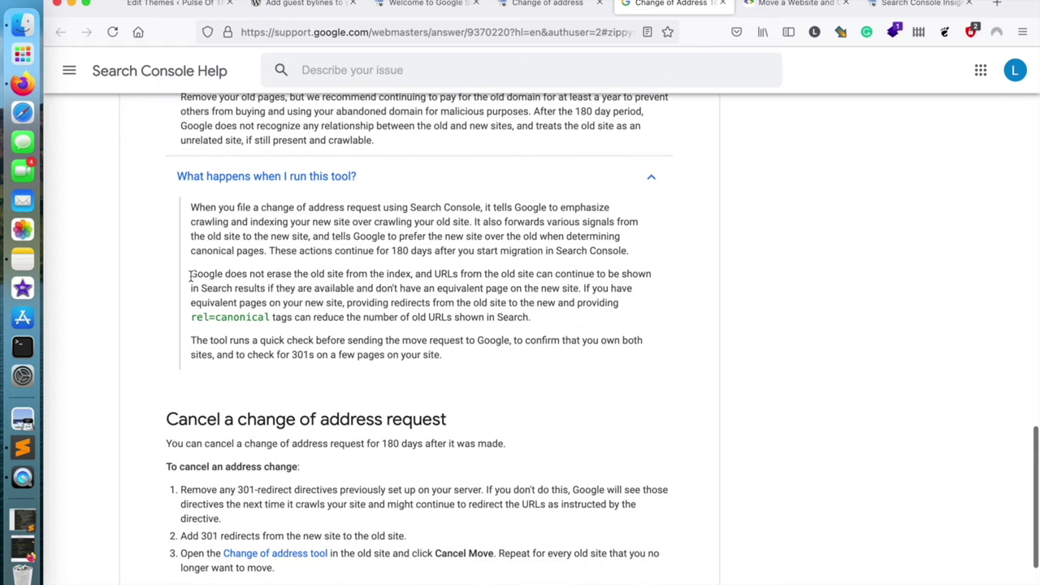
{"action": "left_click_drag", "start_coordinate": [190, 276], "coordinate": [471, 290]}
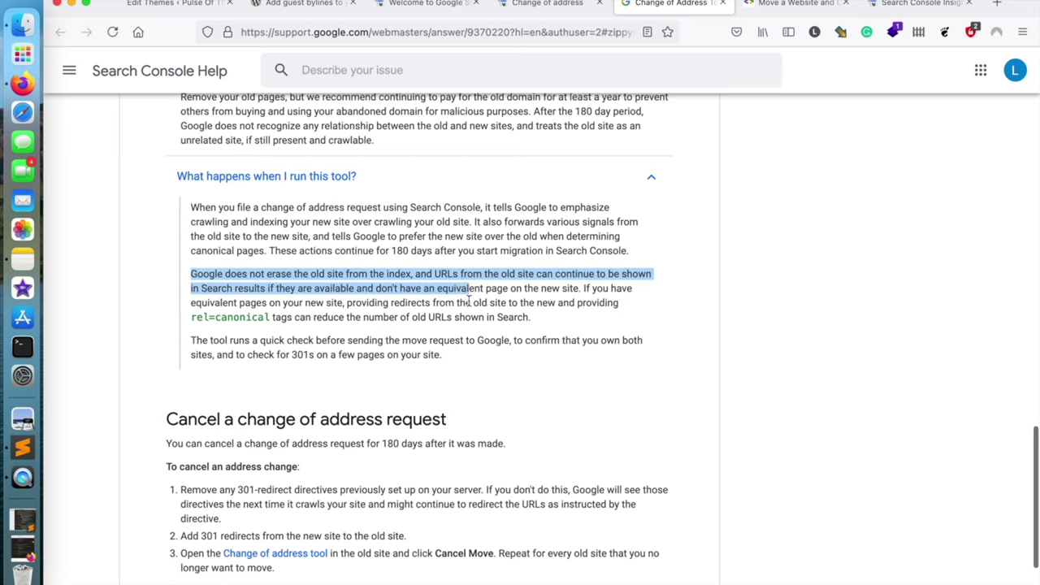
{"action": "left_click", "coordinate": [468, 300]}
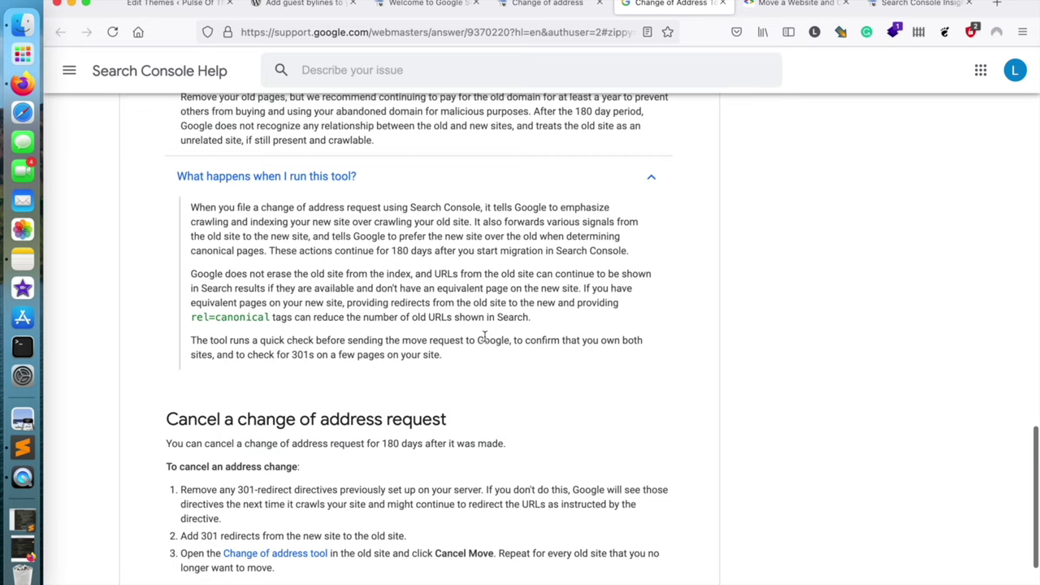
Return to the Search Console Change of address page
{"action": "scroll", "coordinate": [484, 336], "scroll_direction": "down", "scroll_amount": 1}
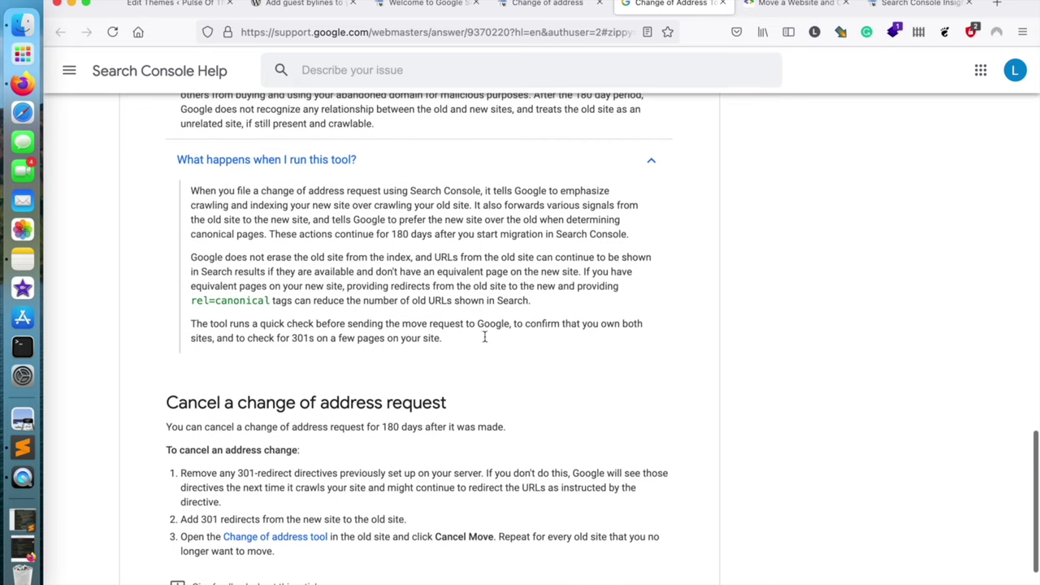
{"action": "scroll", "coordinate": [484, 340], "scroll_direction": "down", "scroll_amount": 2}
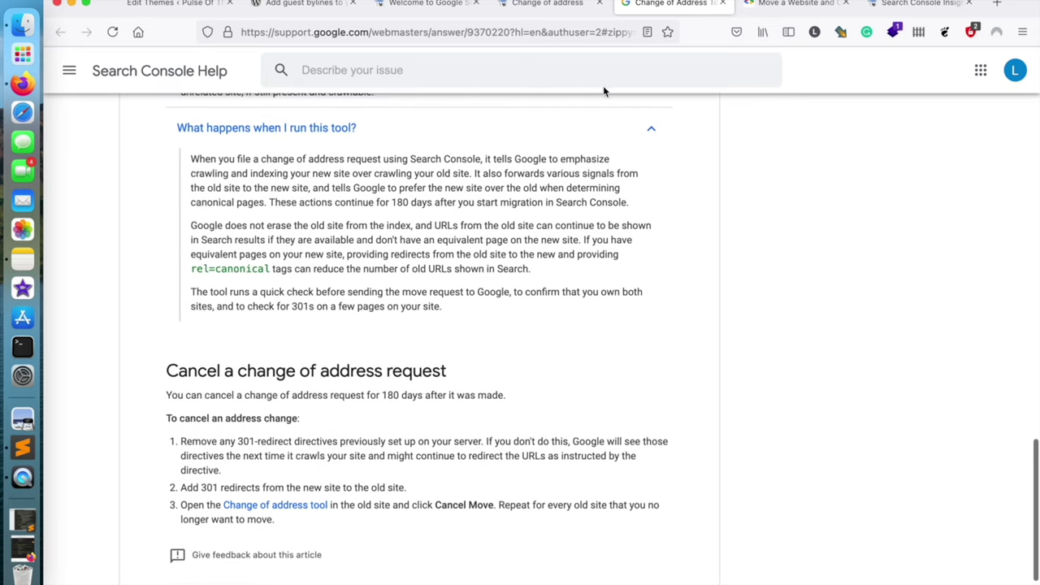
{"action": "left_click", "coordinate": [554, 10]}
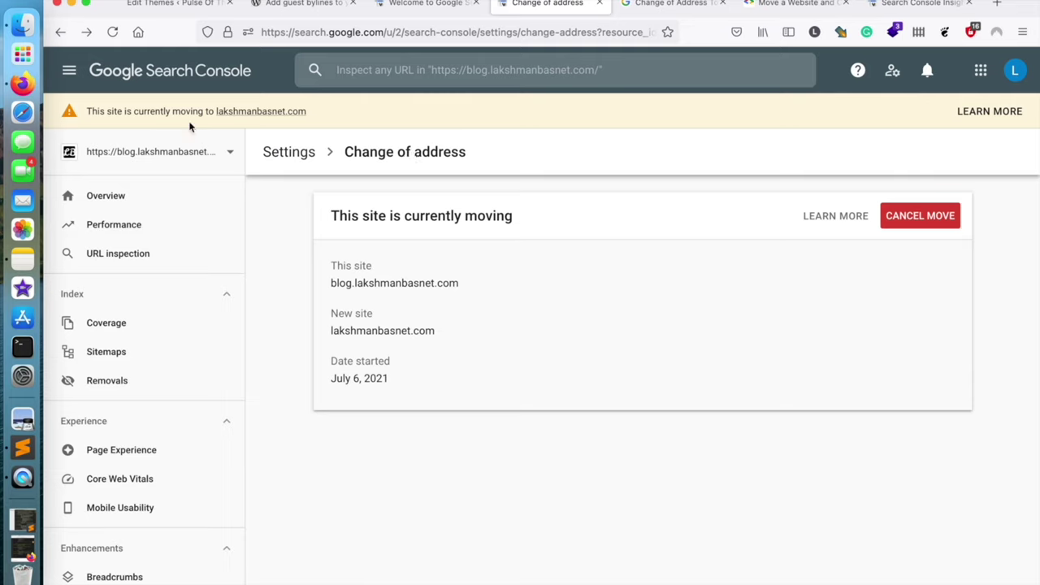
Reload the Change of address page and start a new browser tab for lakshmanbasnet.com
{"action": "left_click", "coordinate": [112, 32]}
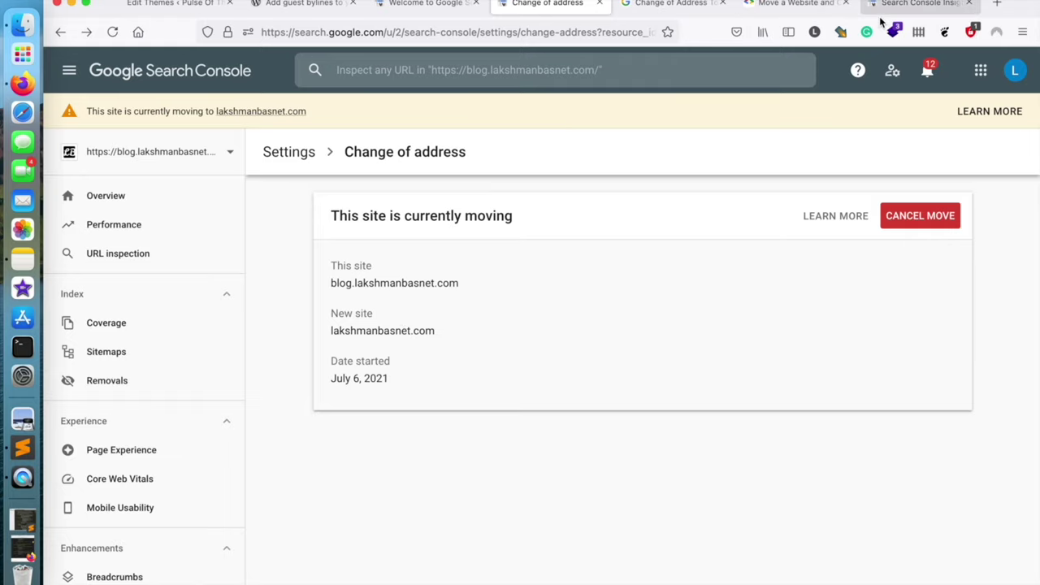
{"action": "left_click", "coordinate": [997, 4]}
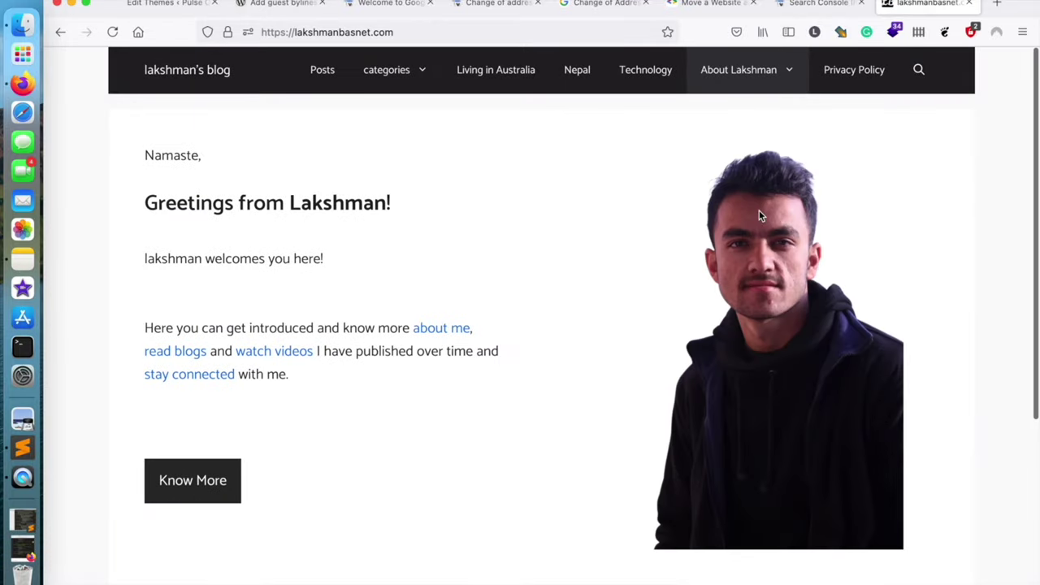
Open the Posts list on lakshmanbasnet.com to check it loads
{"action": "scroll", "coordinate": [759, 216], "scroll_direction": "down", "scroll_amount": 1}
{"action": "scroll", "coordinate": [759, 212], "scroll_direction": "up", "scroll_amount": 1}
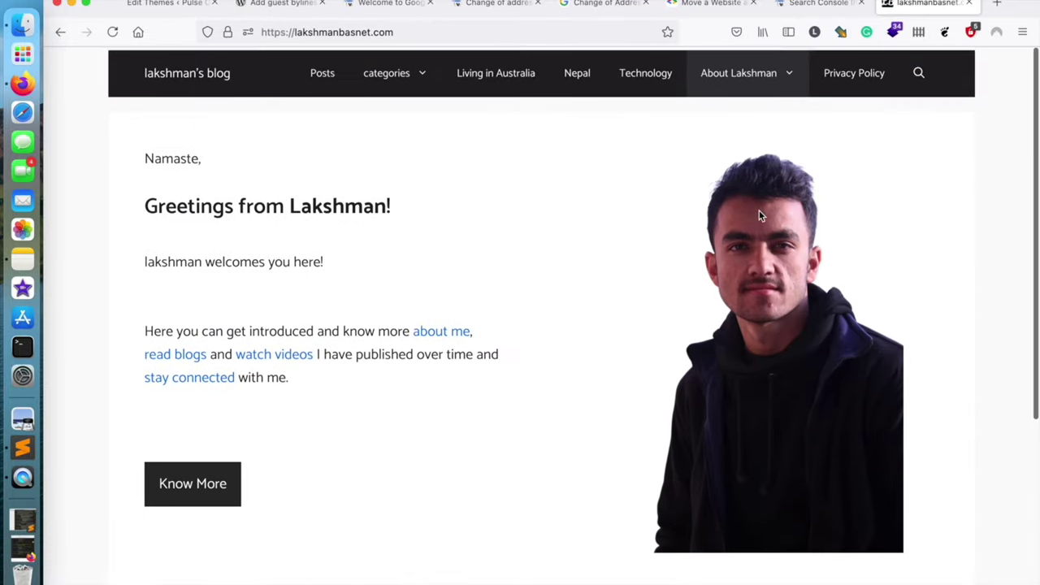
{"action": "left_click", "coordinate": [326, 71]}
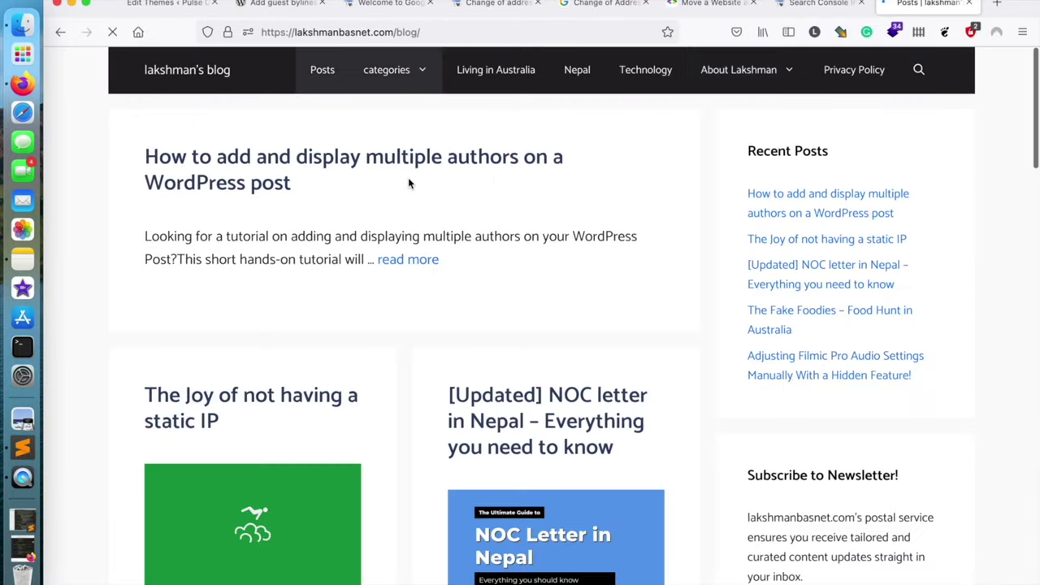
Load blog.lakshmanbasnet.com to confirm it redirects to lakshmanbasnet.com, then close the site
{"action": "left_click", "coordinate": [348, 32]}
{"action": "type", "text": "blog."}
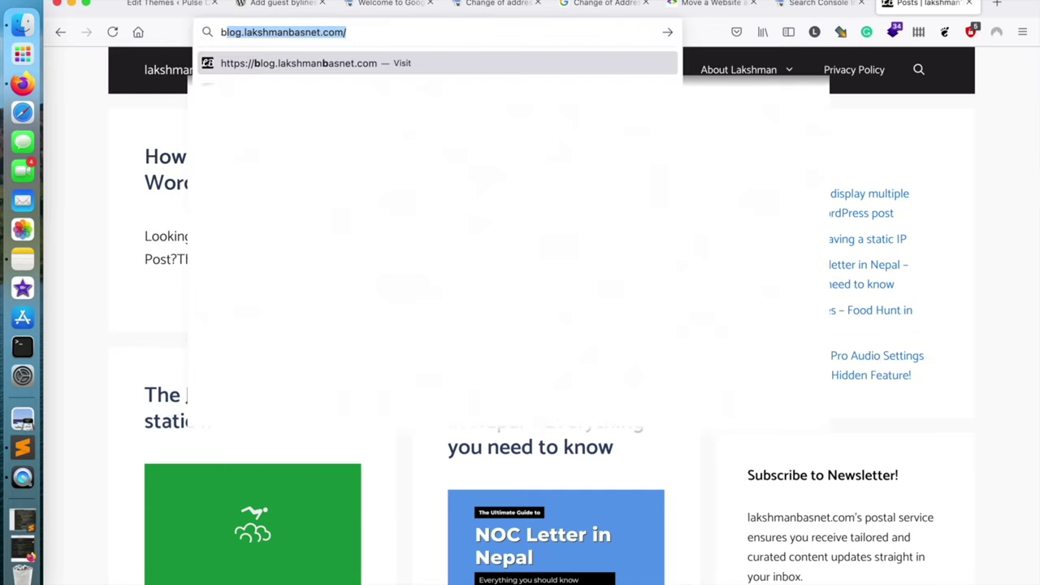
{"action": "key", "text": "Return"}
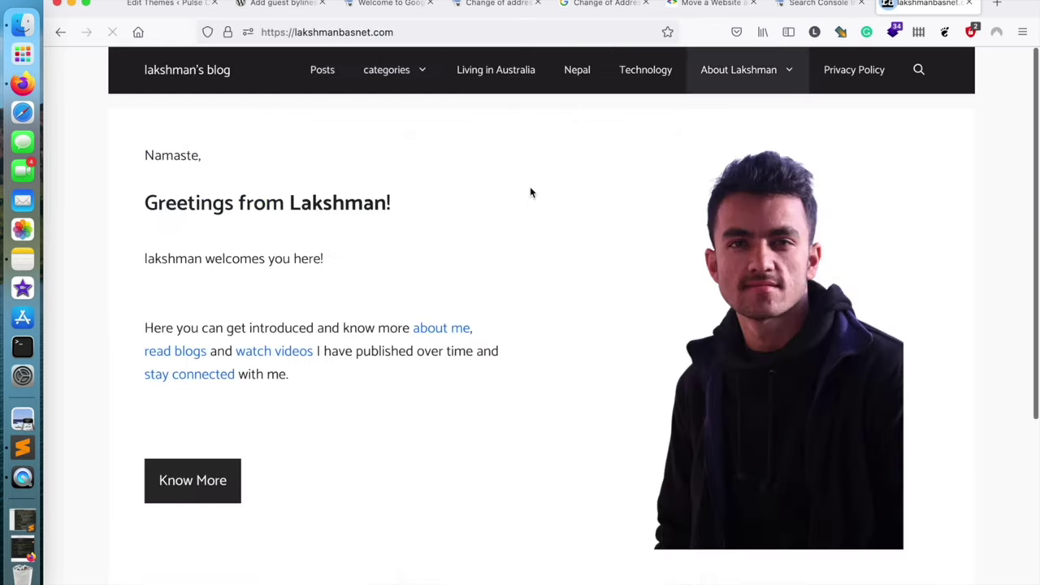
{"action": "scroll", "coordinate": [530, 193], "scroll_direction": "down", "scroll_amount": 5}
{"action": "scroll", "coordinate": [530, 192], "scroll_direction": "up", "scroll_amount": 4}
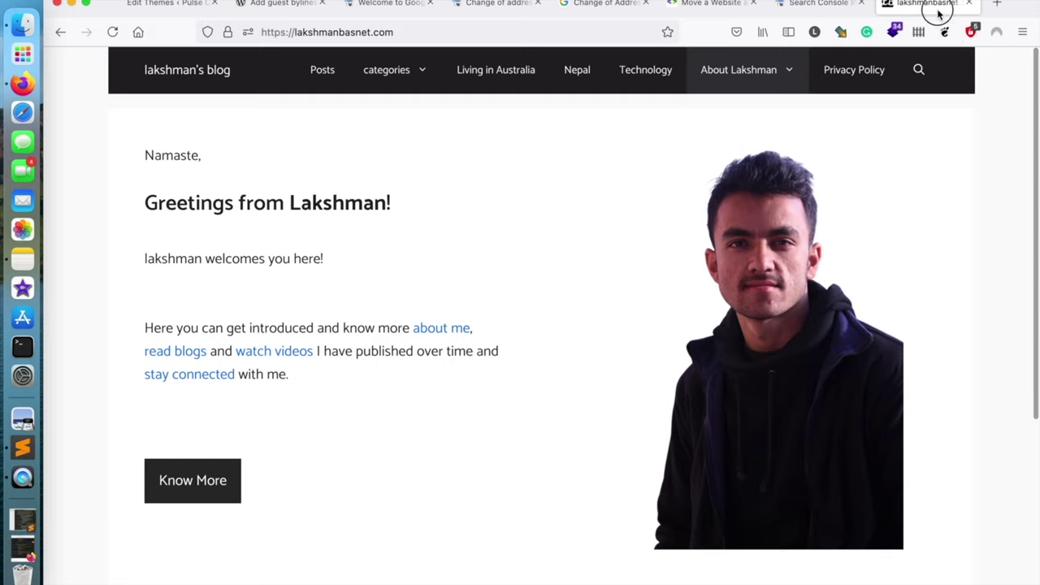
{"action": "left_click", "coordinate": [969, 3]}
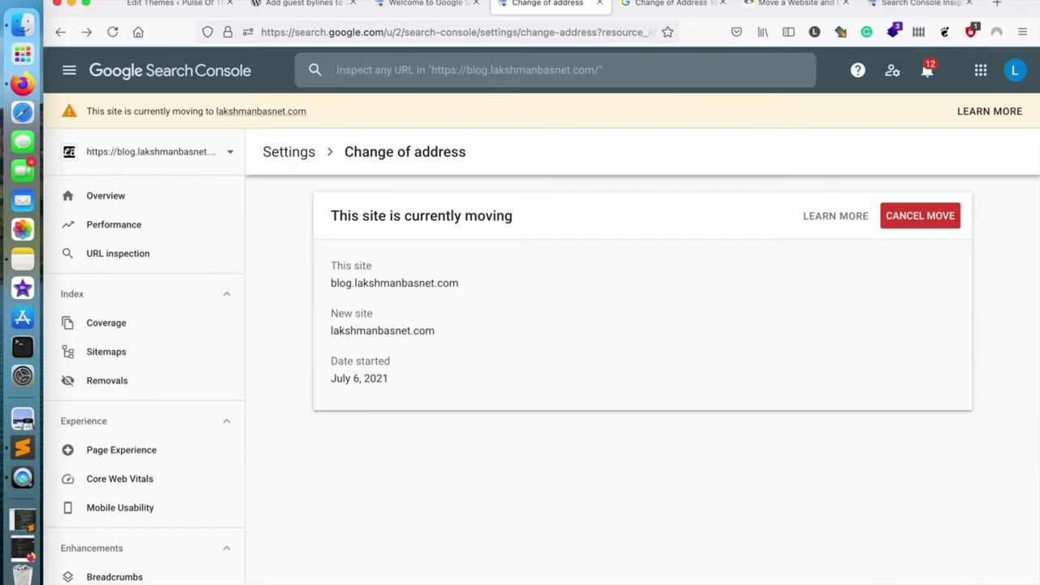